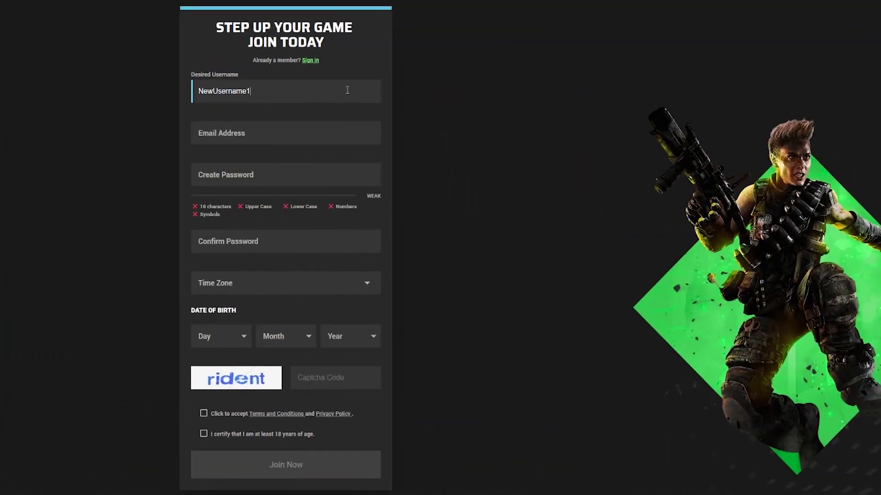
Complete the Join Free sign-up form, certify being 18+, and submit the account registration.
{"action": "left_click", "coordinate": [284, 133]}
{"action": "key", "text": "Tab"}
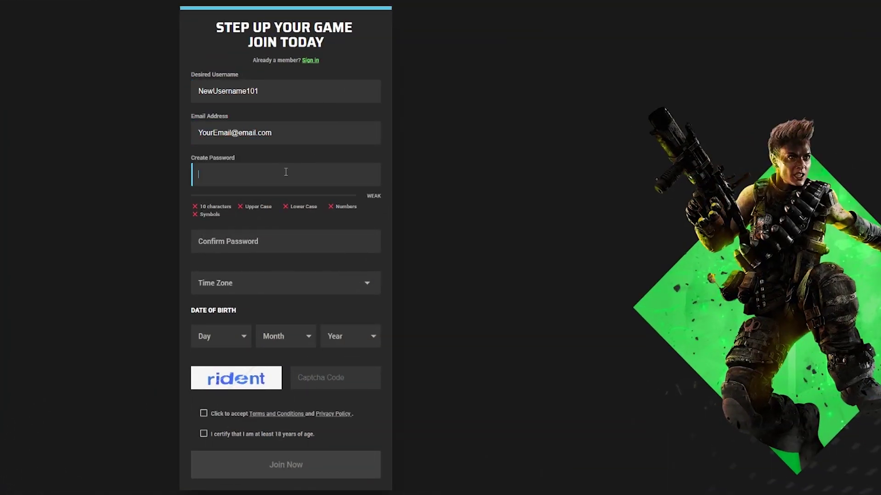
{"action": "key", "text": "Tab"}
{"action": "left_click", "coordinate": [203, 413]}
{"action": "left_click", "coordinate": [204, 435]}
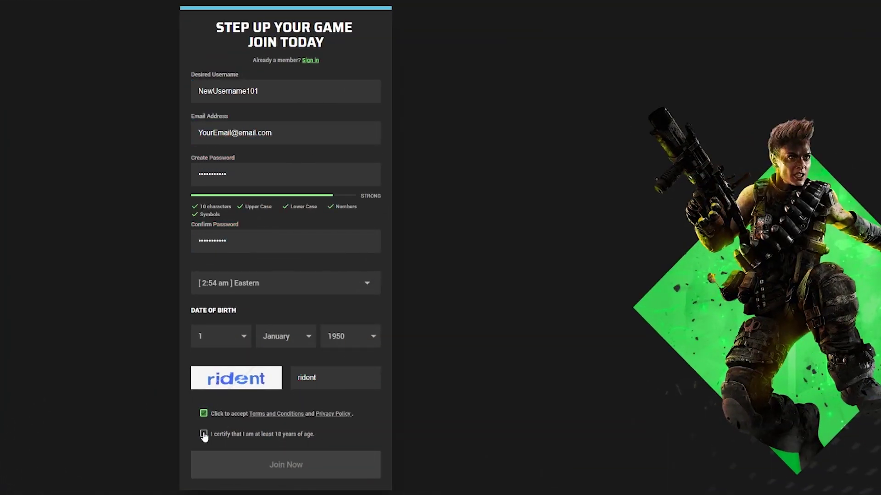
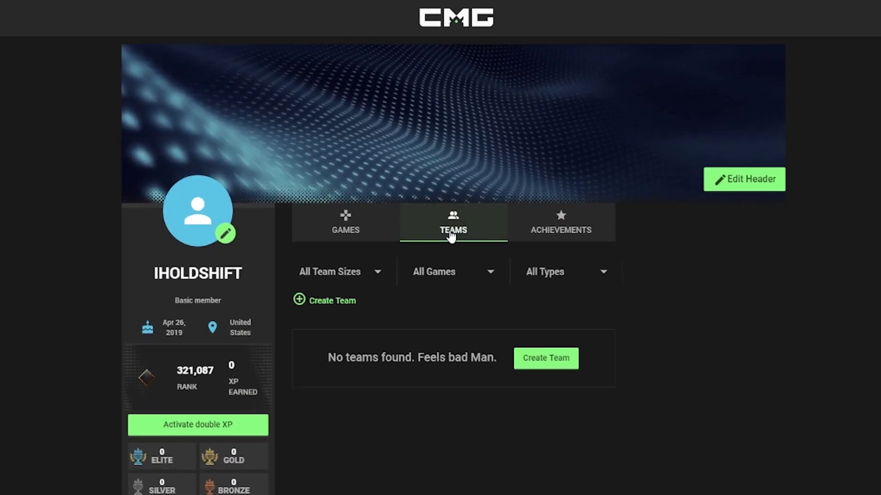
Add the PSN ID and Battle.NET ID in the profile connections and save the changes.
{"action": "left_click", "coordinate": [561, 224]}
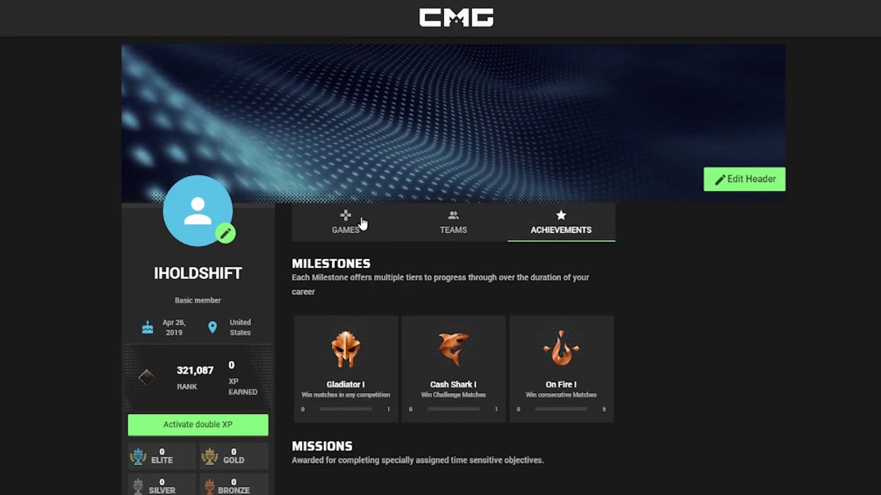
{"action": "left_click", "coordinate": [360, 222]}
{"action": "scroll", "coordinate": [243, 285], "scroll_direction": "down", "scroll_amount": 3}
{"action": "scroll", "coordinate": [258, 362], "scroll_direction": "down", "scroll_amount": 2}
{"action": "left_click", "coordinate": [310, 350]}
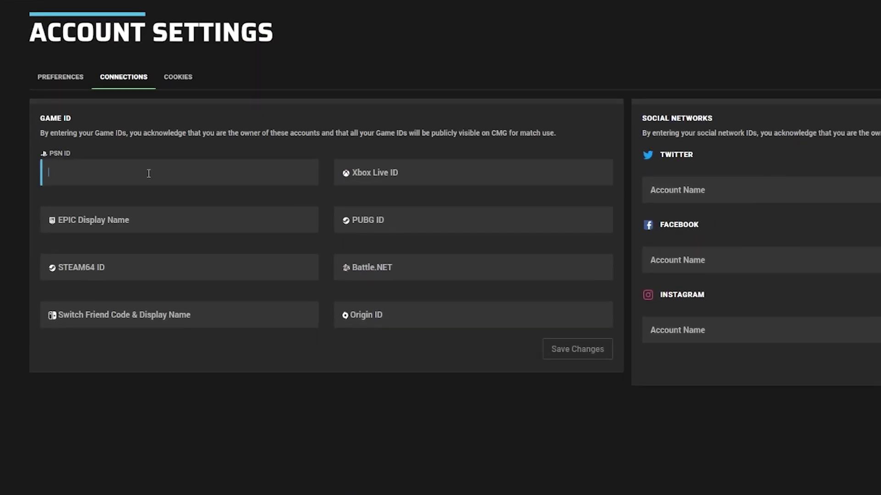
{"action": "type", "text": "IHOLDSHIFT"}
{"action": "left_click", "coordinate": [376, 244]}
{"action": "type", "text": "IHOLDSHIFT#1191"}
{"action": "left_click", "coordinate": [434, 296]}
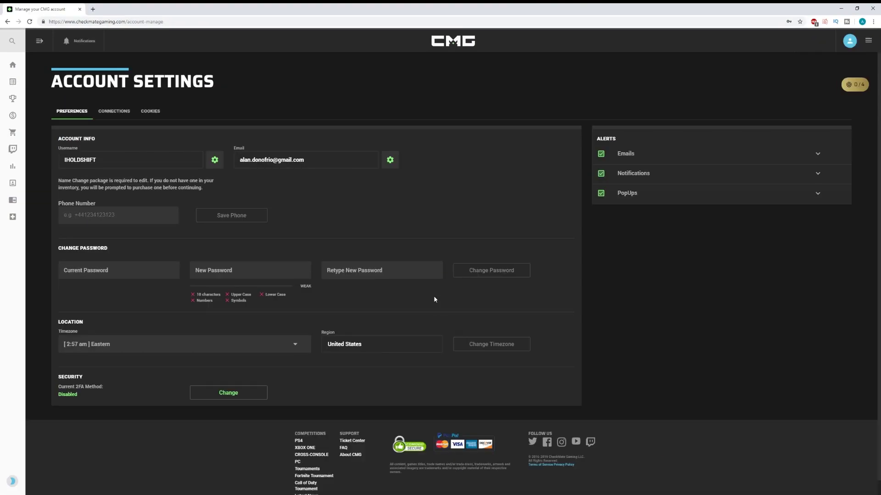
View the profile showing the linked game IDs, then go to the credits shop.
{"action": "left_click", "coordinate": [849, 40]}
{"action": "left_click", "coordinate": [839, 104]}
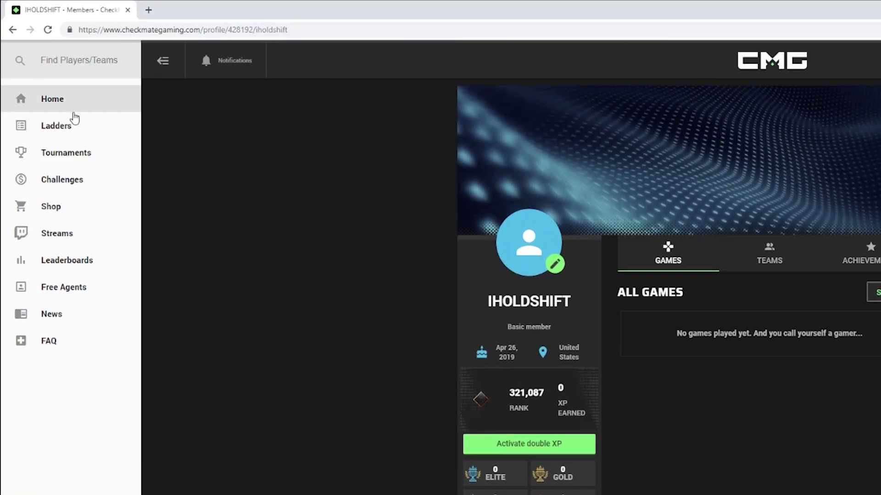
{"action": "left_click", "coordinate": [69, 211]}
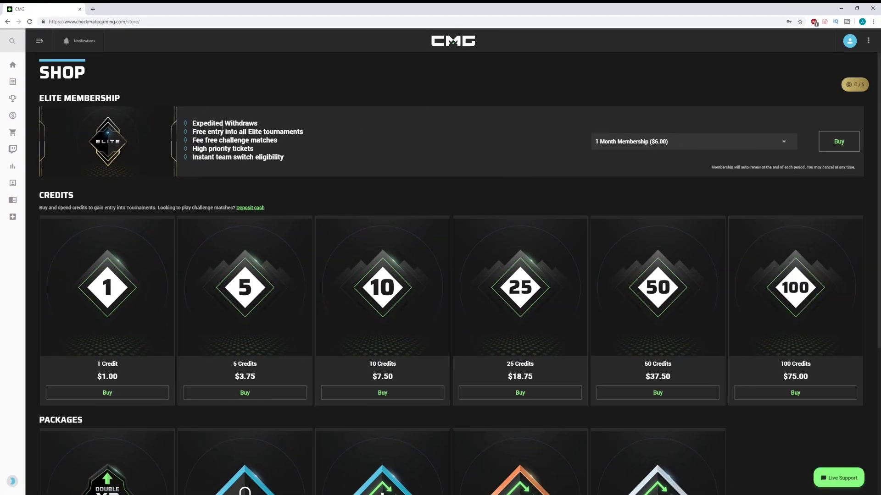
{"action": "scroll", "coordinate": [539, 181], "scroll_direction": "down", "scroll_amount": 3}
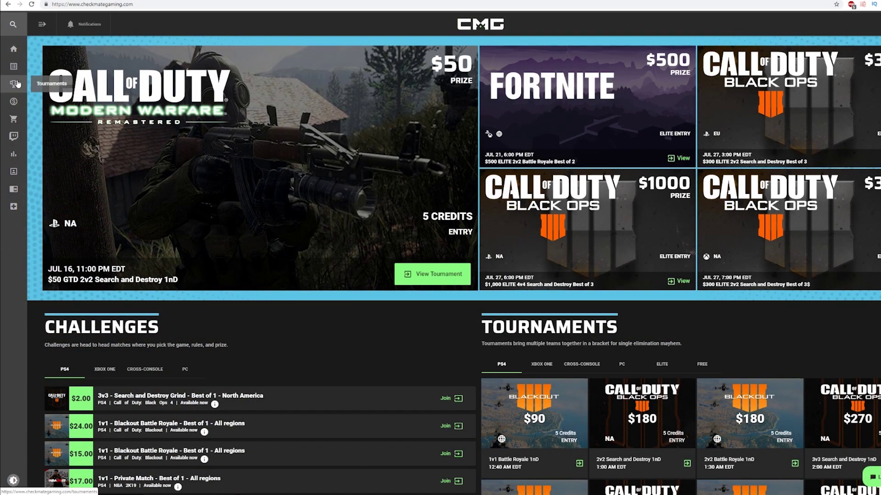
Reach the Enroll Now step of the Fortnite Global 1v1 Battle Royale 1ND tournament.
{"action": "left_click", "coordinate": [14, 83]}
{"action": "left_click", "coordinate": [423, 229]}
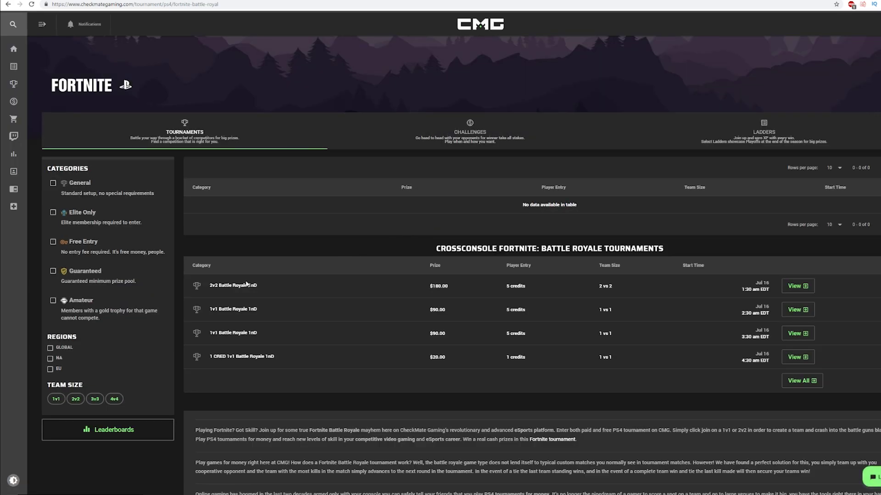
{"action": "left_click", "coordinate": [237, 310]}
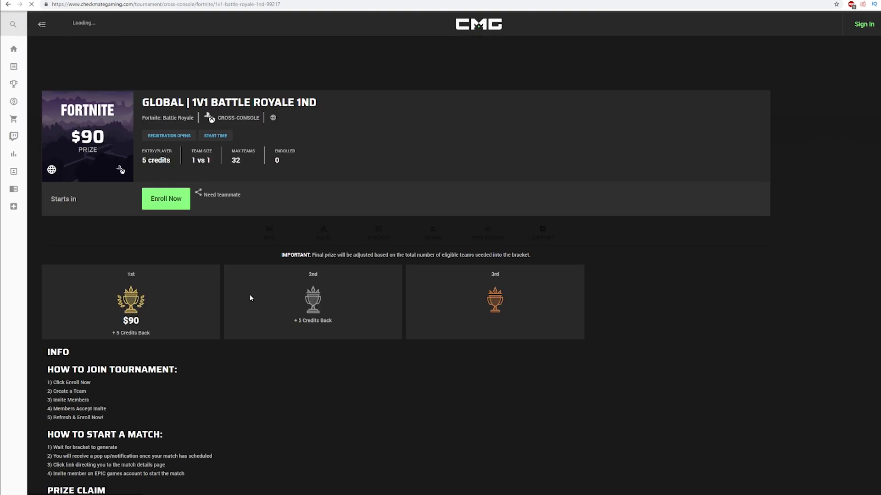
{"action": "left_click", "coordinate": [169, 206]}
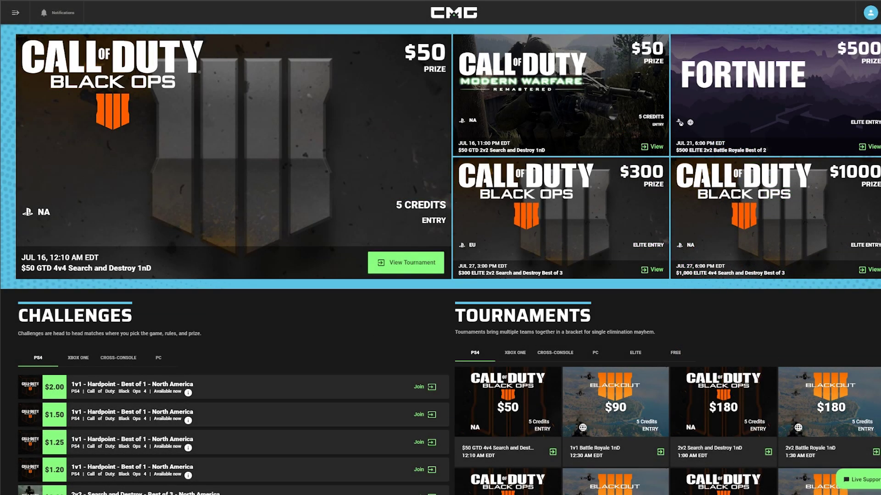
Browse the Call of Duty: Black Ops 4 free agents list and start a free-agent registration.
{"action": "left_click", "coordinate": [15, 12]}
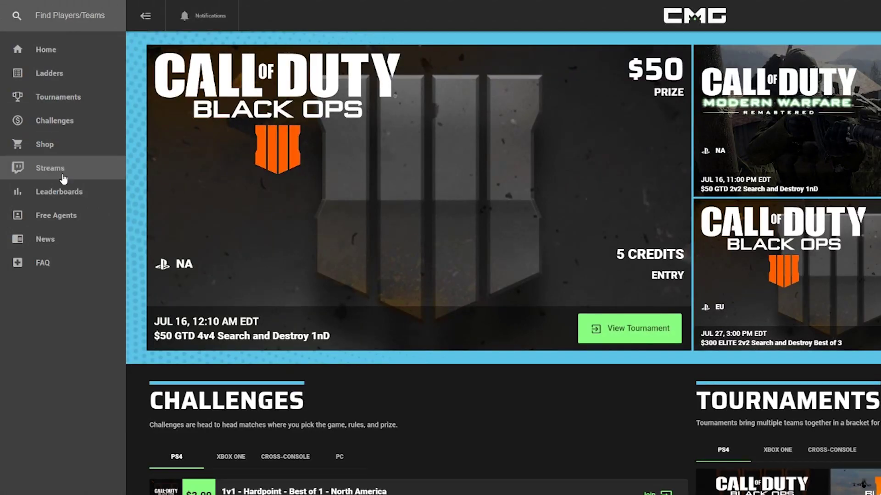
{"action": "left_click", "coordinate": [63, 218]}
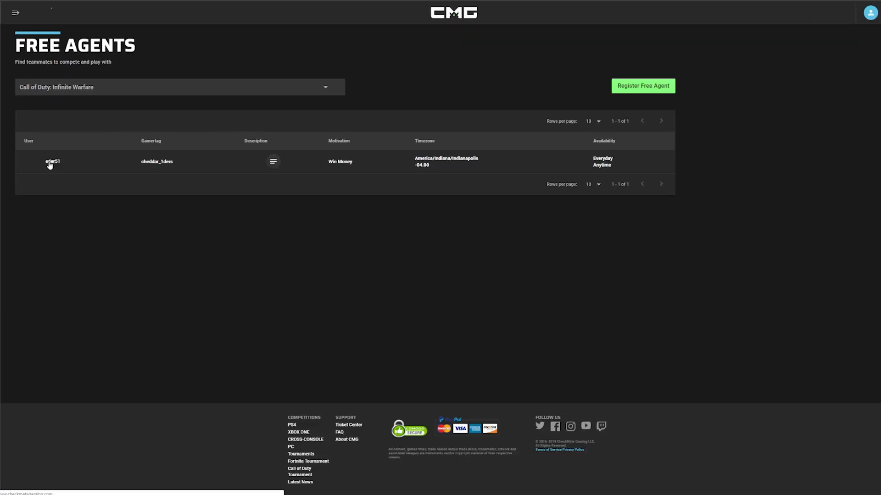
{"action": "left_click", "coordinate": [159, 88]}
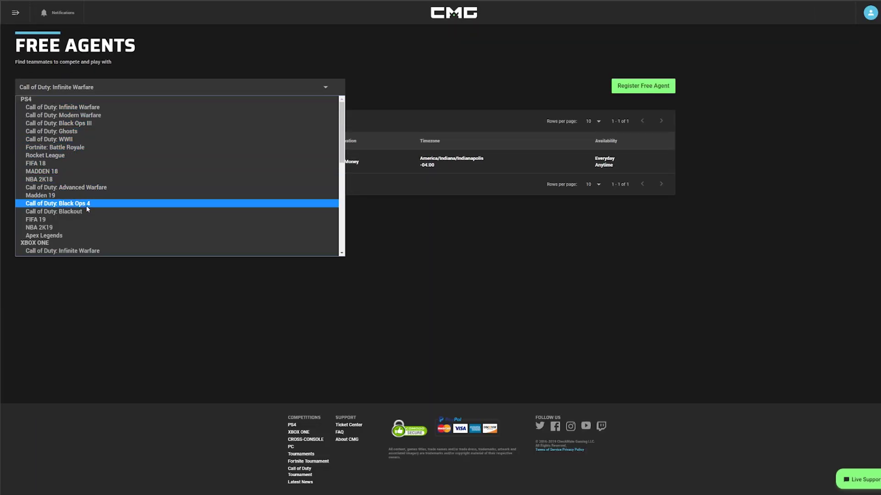
{"action": "left_click", "coordinate": [103, 203]}
{"action": "scroll", "coordinate": [585, 356], "scroll_direction": "down", "scroll_amount": 1}
{"action": "left_click", "coordinate": [658, 386]}
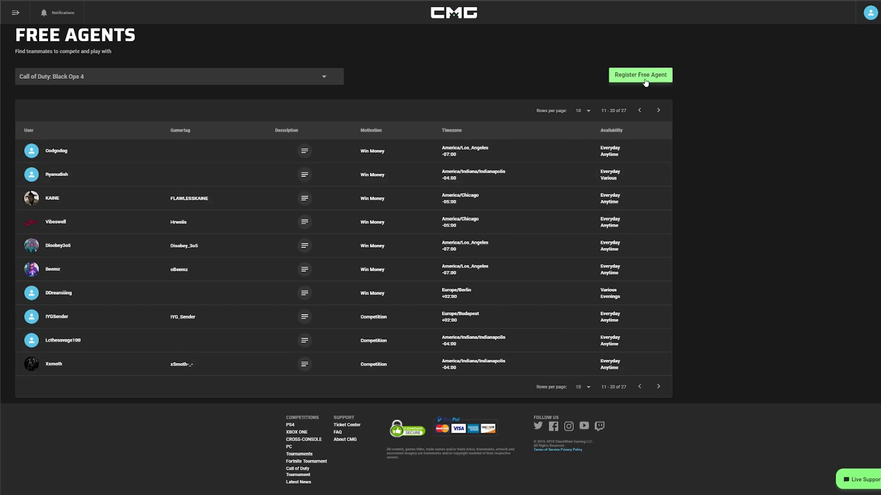
{"action": "left_click", "coordinate": [640, 76]}
Register with availability Everyday, Anytime, motivation Win Money and a Twitter contact description.
{"action": "left_click", "coordinate": [364, 228]}
{"action": "left_click", "coordinate": [332, 256]}
{"action": "left_click", "coordinate": [509, 227]}
{"action": "left_click", "coordinate": [472, 257]}
{"action": "left_click", "coordinate": [398, 268]}
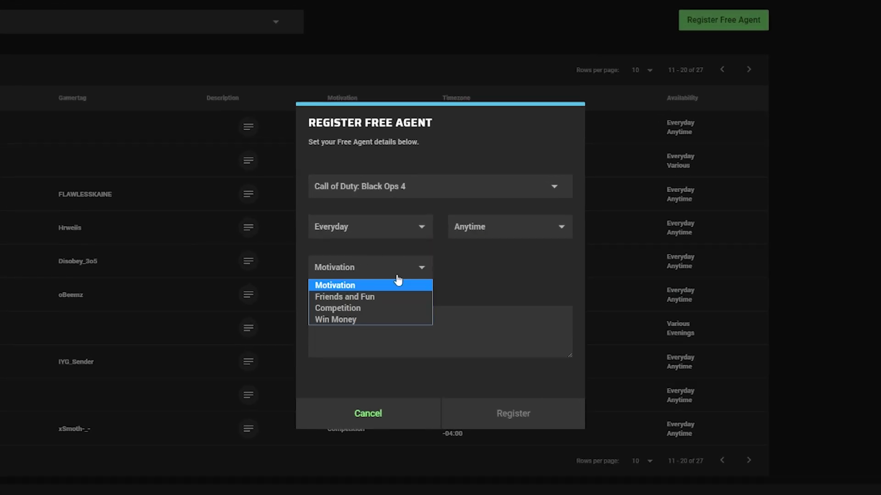
{"action": "left_click", "coordinate": [335, 316]}
{"action": "type", "text": "DM me"}
{"action": "key", "text": "BackSpace"}
{"action": "key", "text": "BackSpace"}
{"action": "type", "text": "witter @"}
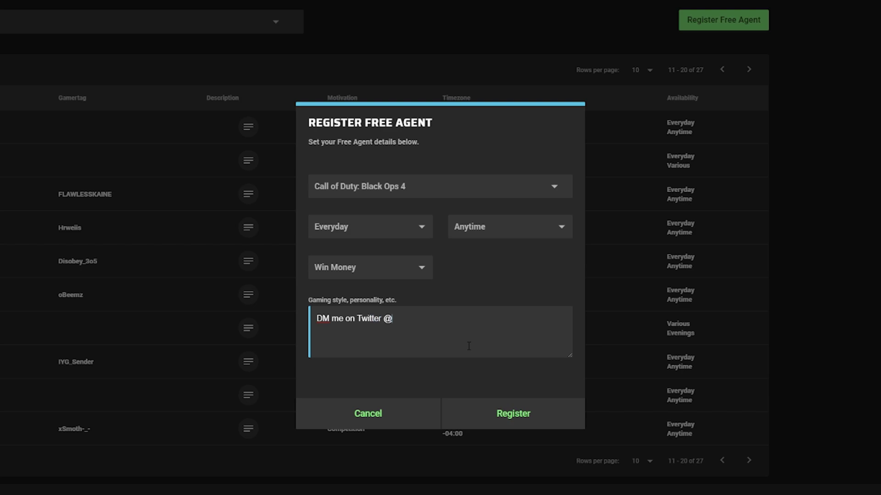
{"action": "type", "text": "IHOLDSHIFT"}
{"action": "left_click", "coordinate": [486, 398]}
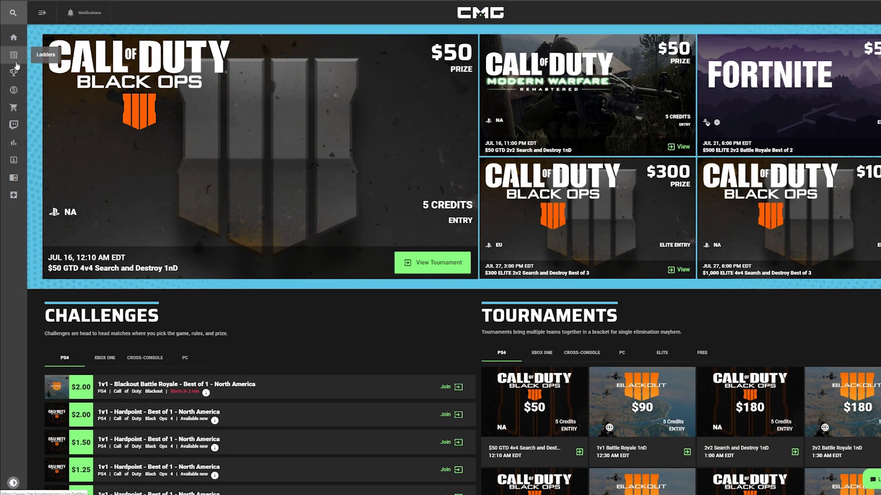
Reach the Enroll Now team-selection step of the Black Ops 4 NA $50 GTD 4v4 Search and Destroy tournament.
{"action": "left_click", "coordinate": [14, 73]}
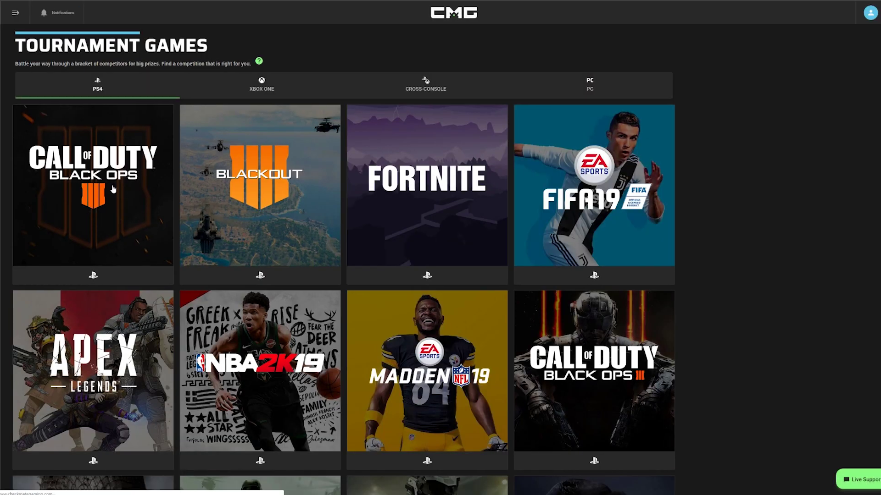
{"action": "left_click", "coordinate": [114, 190]}
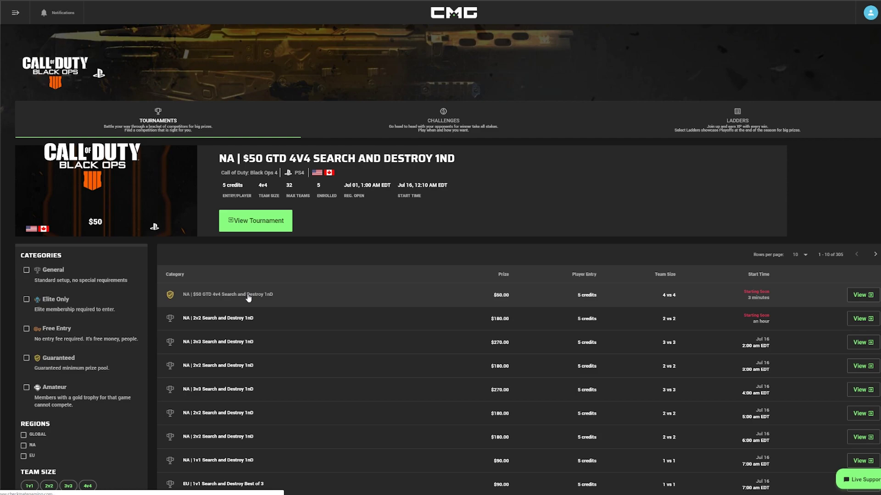
{"action": "left_click", "coordinate": [250, 297]}
{"action": "left_click", "coordinate": [147, 189]}
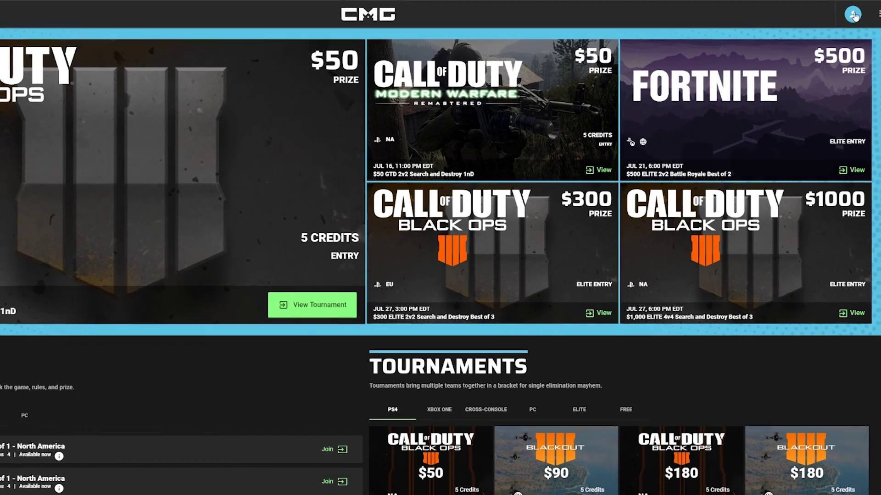
Go to My Teams from the account menu and check the team size and game filters.
{"action": "left_click", "coordinate": [869, 12]}
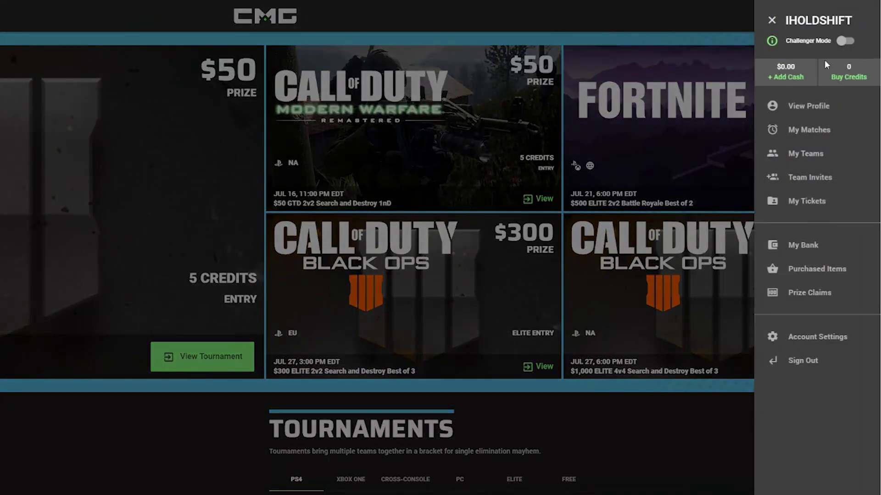
{"action": "left_click", "coordinate": [808, 153]}
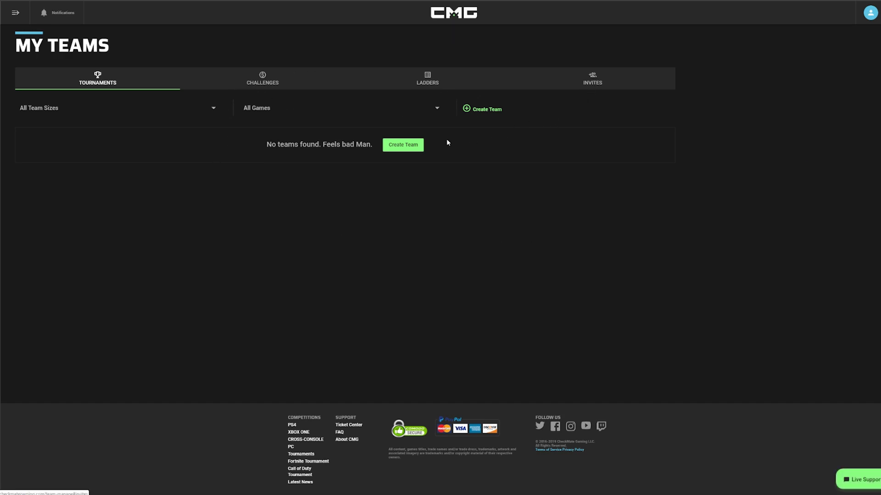
{"action": "left_click", "coordinate": [223, 111]}
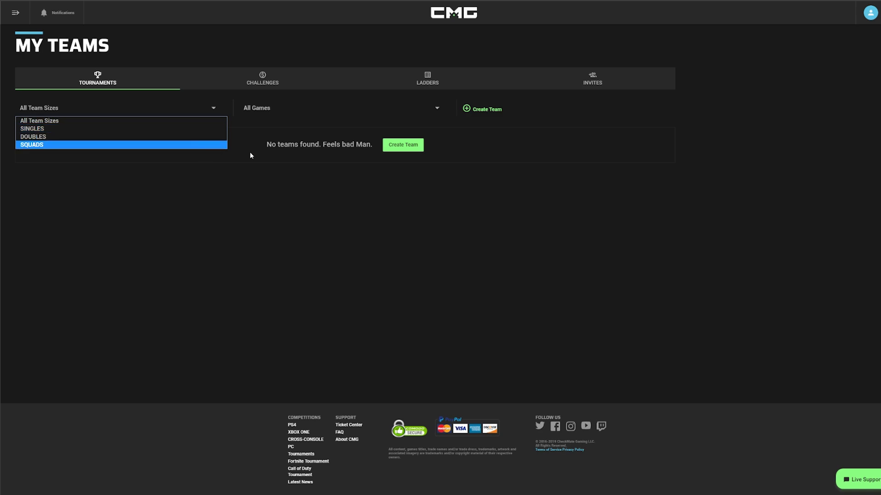
{"action": "left_click", "coordinate": [368, 112]}
Start a new team from the empty My Teams list, bringing up the Create Team form.
{"action": "left_click", "coordinate": [441, 167]}
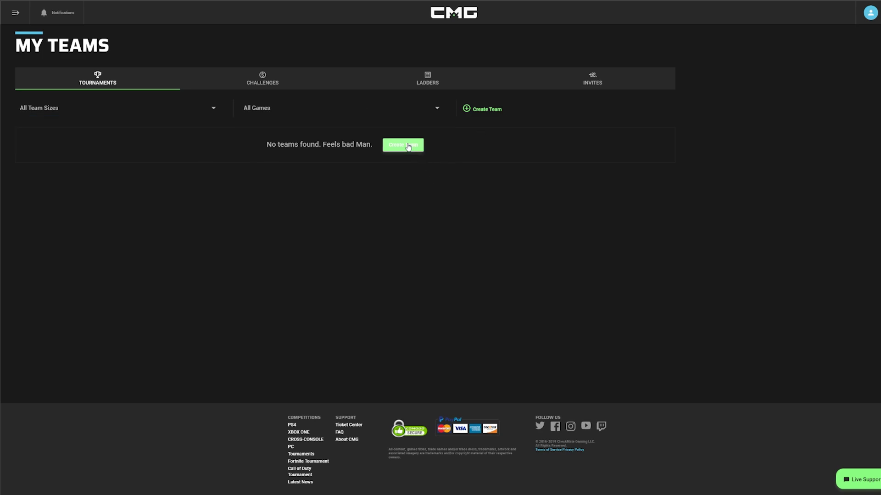
{"action": "left_click", "coordinate": [402, 145]}
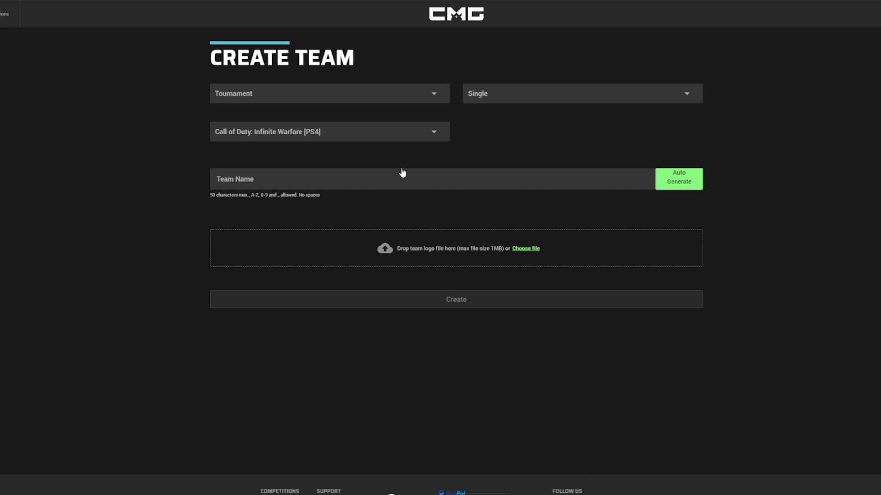
Keep Tournament type, set team size to Teams and choose Call of Duty: Black Ops 4 [PS4].
{"action": "left_click", "coordinate": [325, 101]}
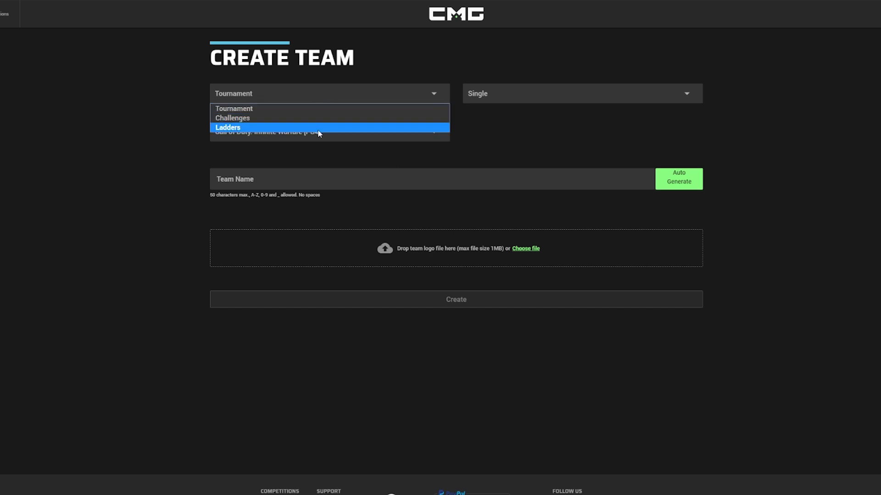
{"action": "left_click", "coordinate": [583, 100]}
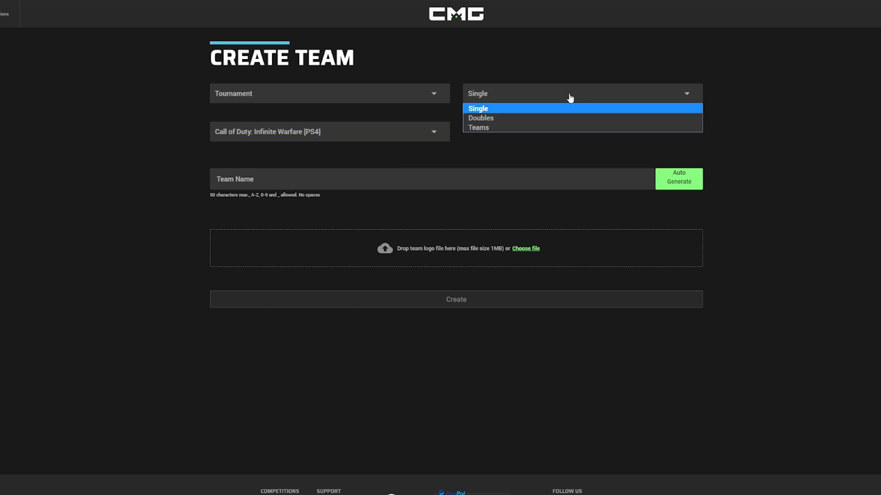
{"action": "left_click", "coordinate": [538, 127]}
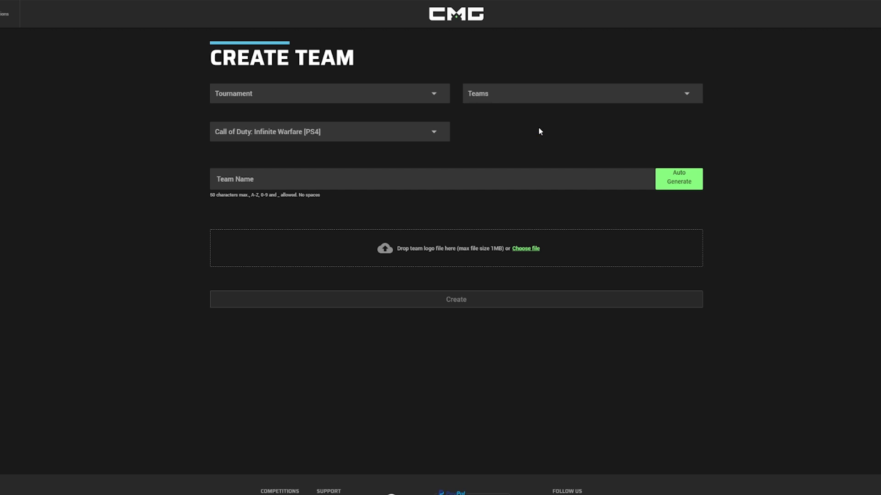
{"action": "left_click", "coordinate": [314, 132]}
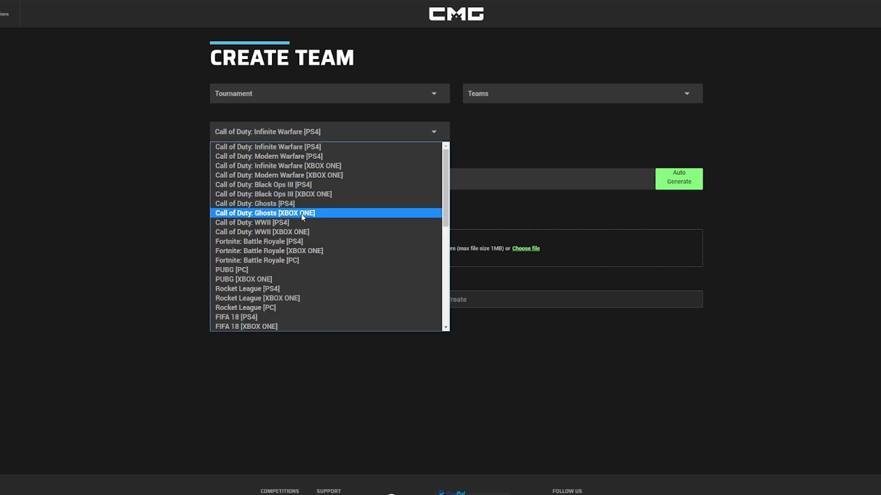
{"action": "scroll", "coordinate": [309, 252], "scroll_direction": "down", "scroll_amount": 2}
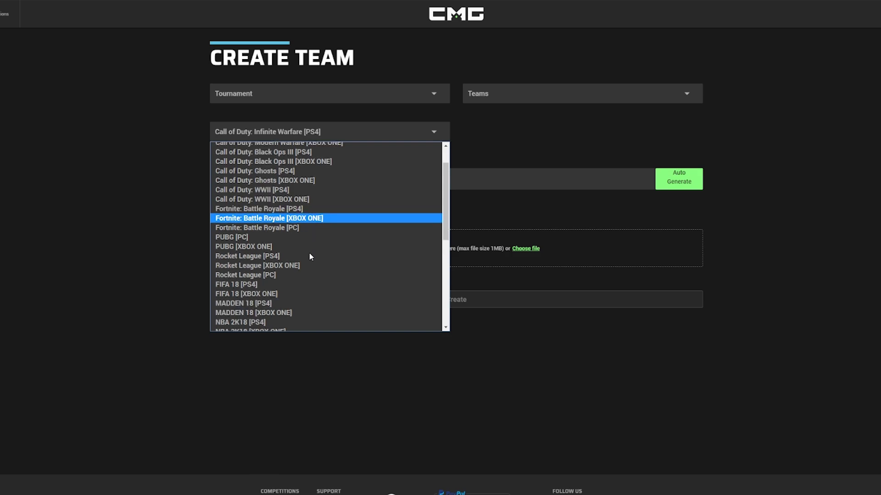
{"action": "scroll", "coordinate": [309, 253], "scroll_direction": "down", "scroll_amount": 3}
{"action": "scroll", "coordinate": [310, 253], "scroll_direction": "down", "scroll_amount": 2}
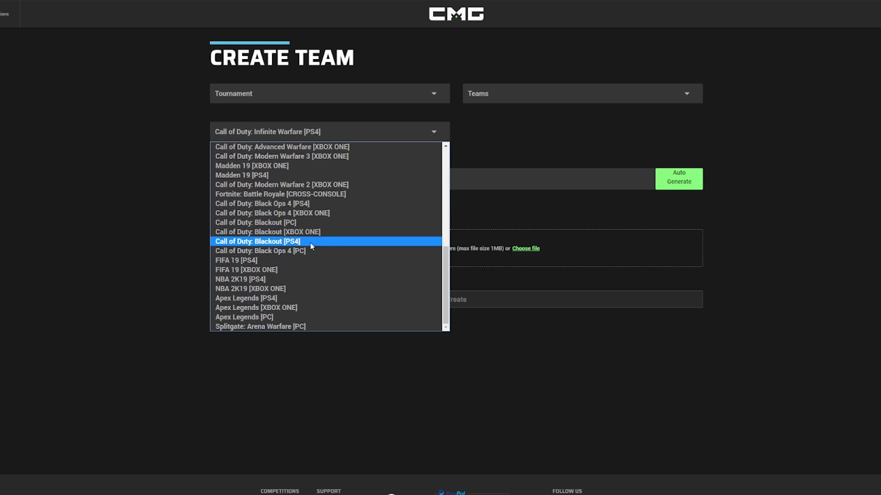
{"action": "left_click", "coordinate": [313, 204]}
Auto-generate the team name FantasticStarling7014 and create the team.
{"action": "left_click", "coordinate": [294, 179]}
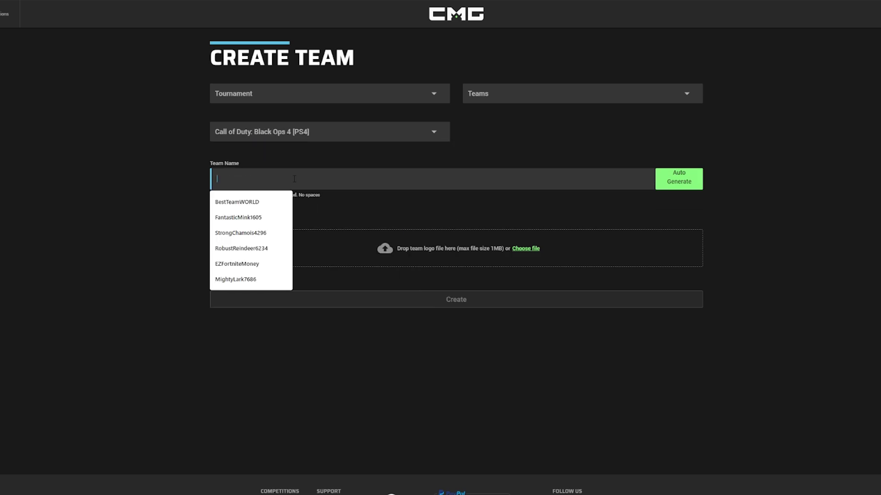
{"action": "left_click", "coordinate": [248, 203]}
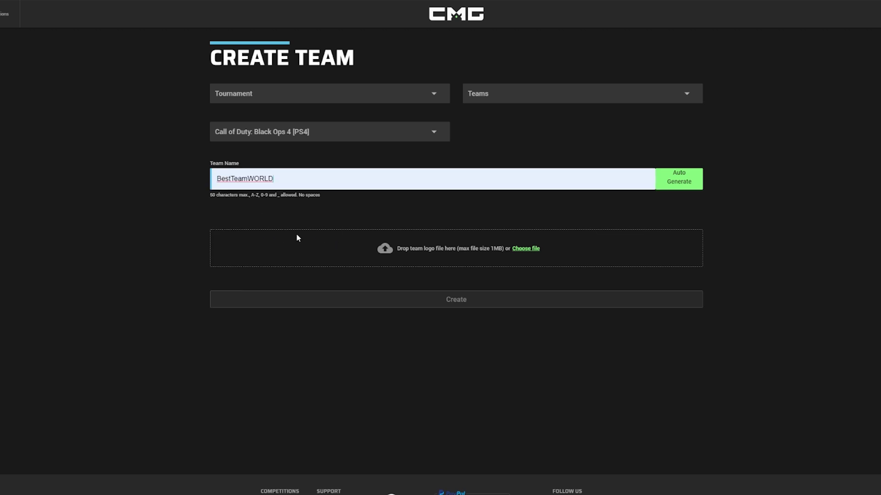
{"action": "left_click", "coordinate": [695, 186]}
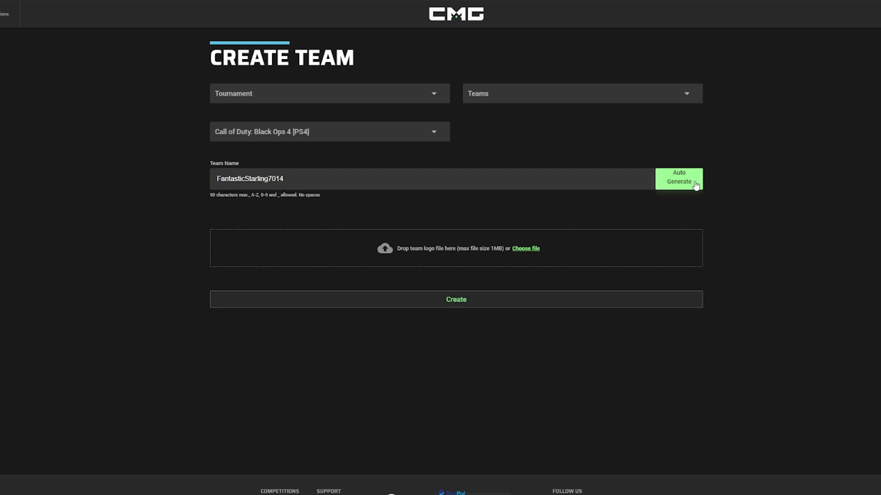
{"action": "left_click", "coordinate": [466, 304]}
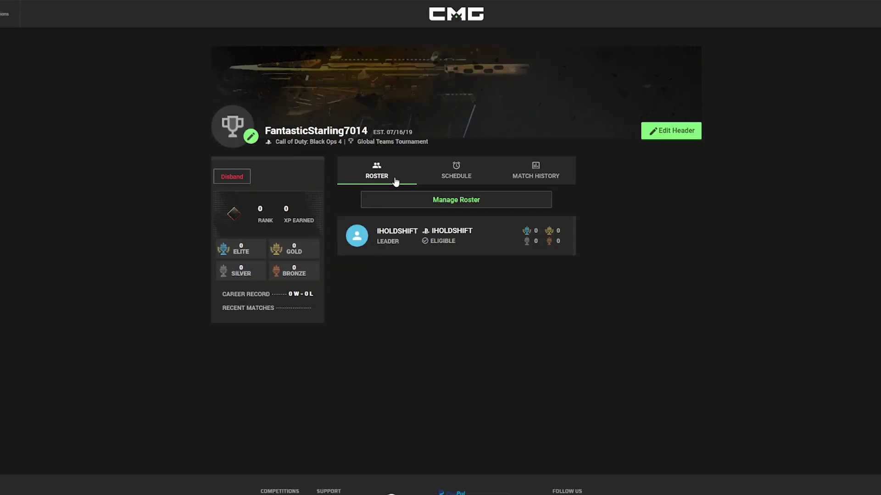
Review the team's Schedule and Match History, return to Roster and go to Manage Roster.
{"action": "left_click", "coordinate": [451, 178]}
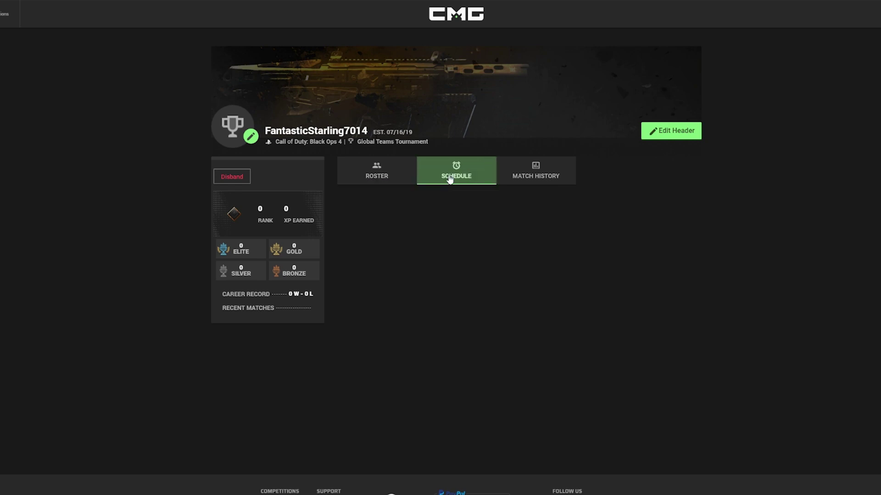
{"action": "left_click", "coordinate": [537, 180]}
{"action": "left_click", "coordinate": [379, 179]}
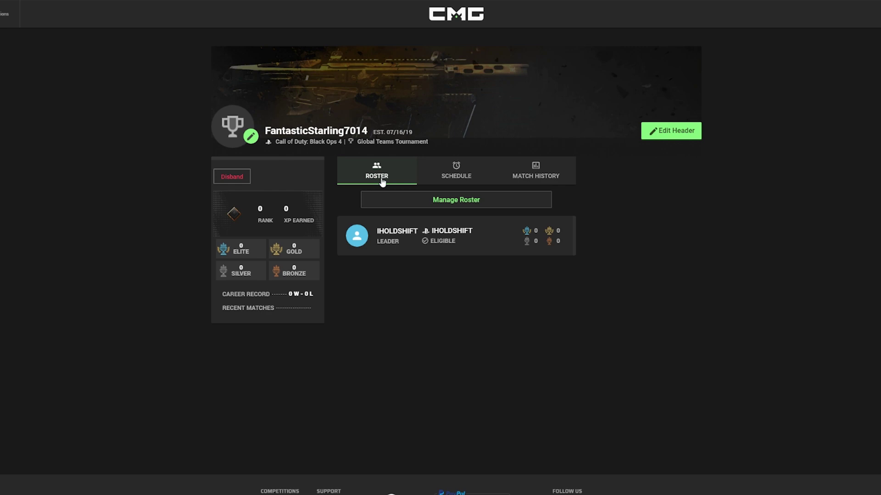
{"action": "left_click", "coordinate": [419, 206]}
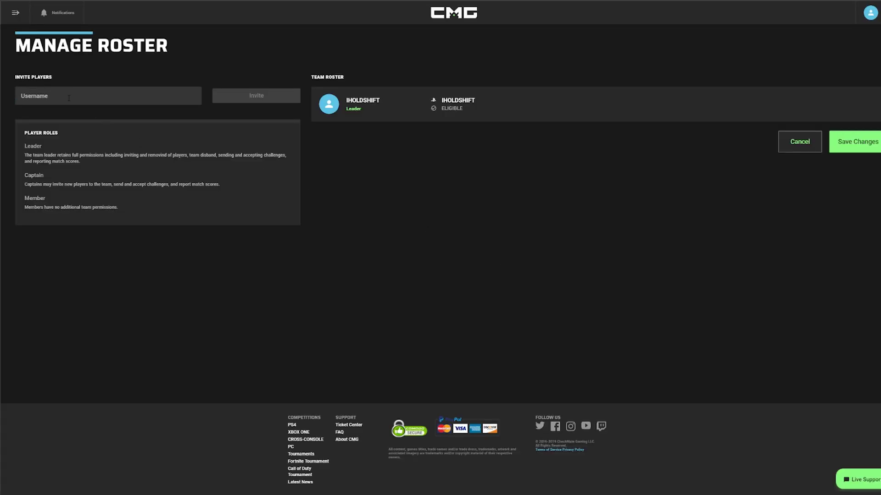
Send a roster invite to the player Thebest from the Invite Players field.
{"action": "left_click", "coordinate": [69, 97]}
{"action": "type", "text": "TheBest"}
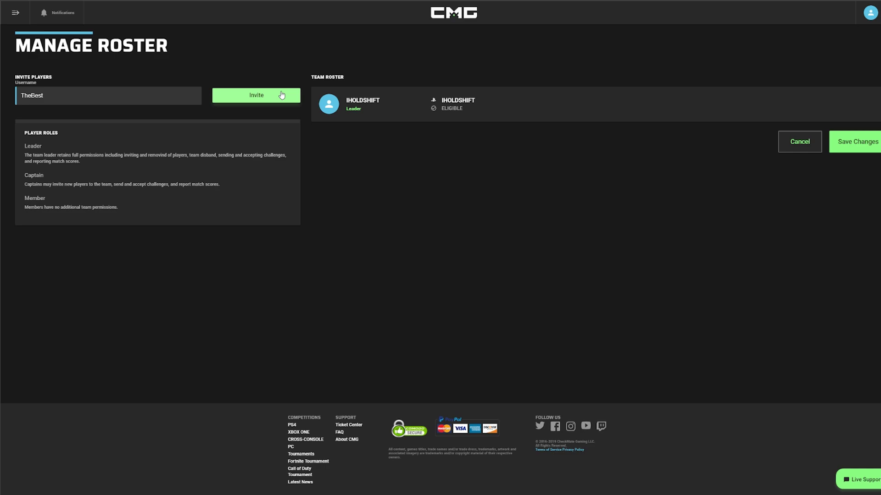
{"action": "left_click", "coordinate": [282, 96]}
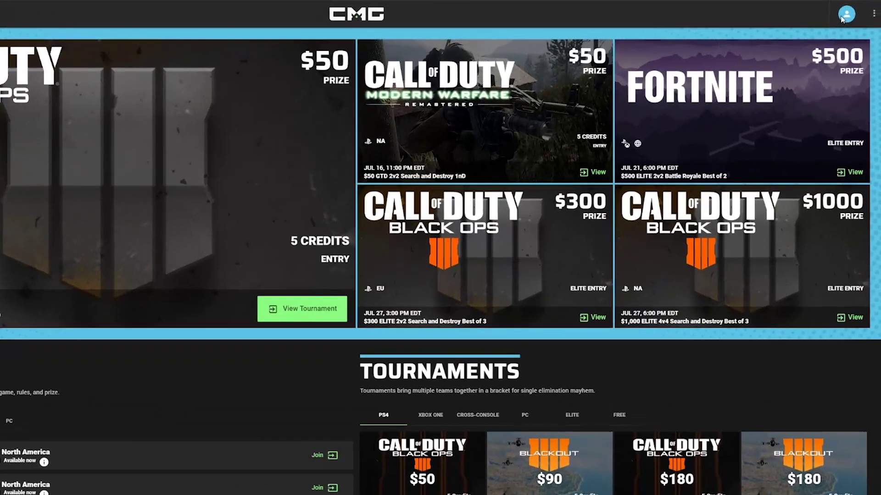
Check Team Invites (none pending), then go to the Black Ops 4 tournaments list.
{"action": "left_click", "coordinate": [846, 15]}
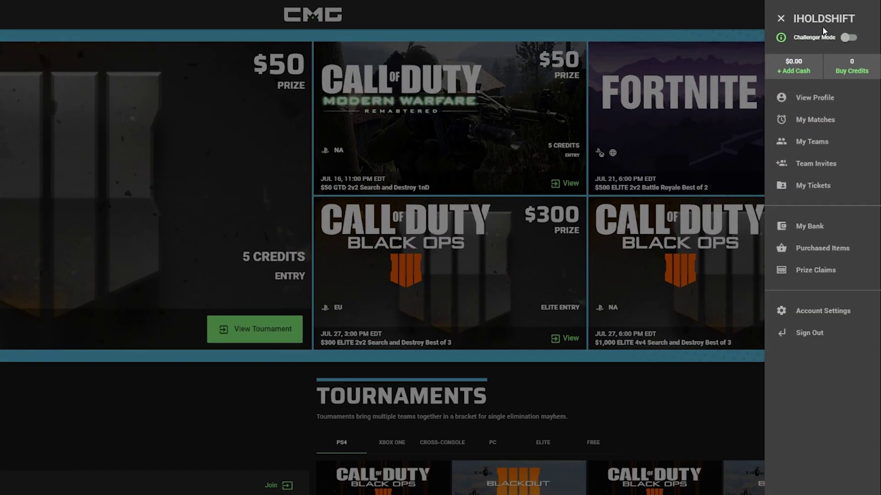
{"action": "left_click", "coordinate": [816, 163]}
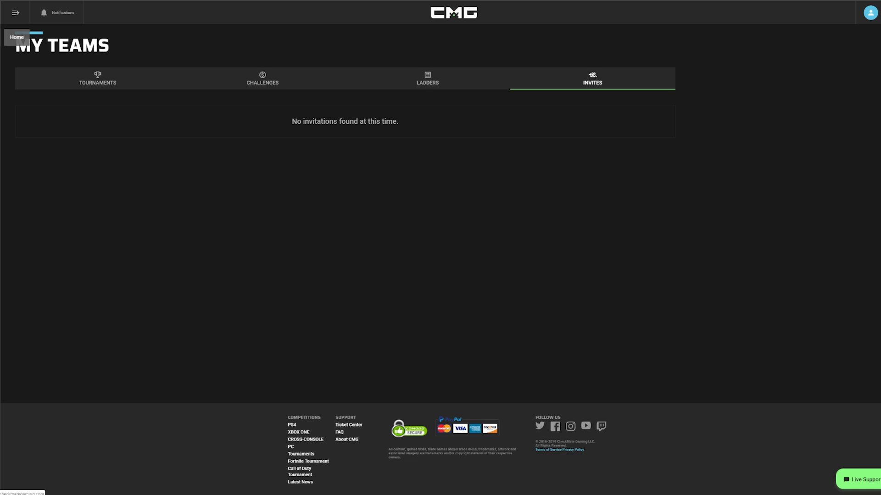
{"action": "left_click", "coordinate": [15, 13]}
{"action": "left_click", "coordinate": [16, 79]}
Begin enrollment in the NA | 3v3 Search and Destroy 1ND Black Ops 4 tournament.
{"action": "left_click", "coordinate": [111, 227]}
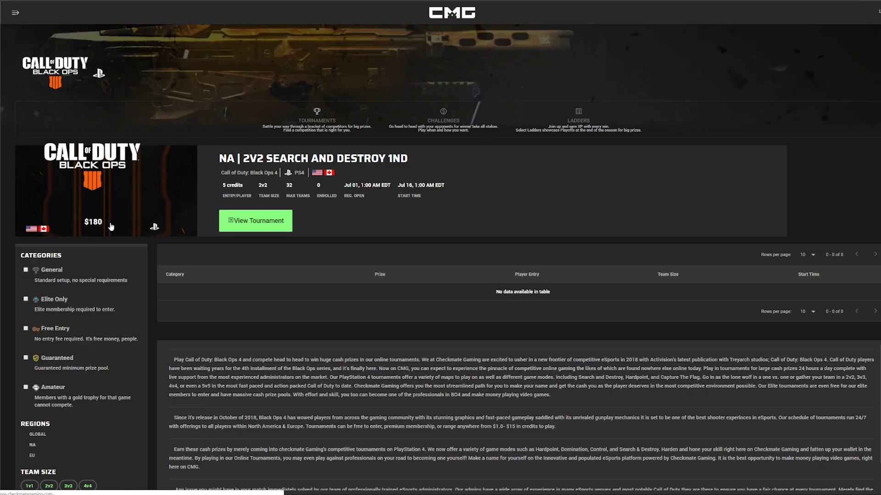
{"action": "scroll", "coordinate": [324, 261], "scroll_direction": "down", "scroll_amount": 2}
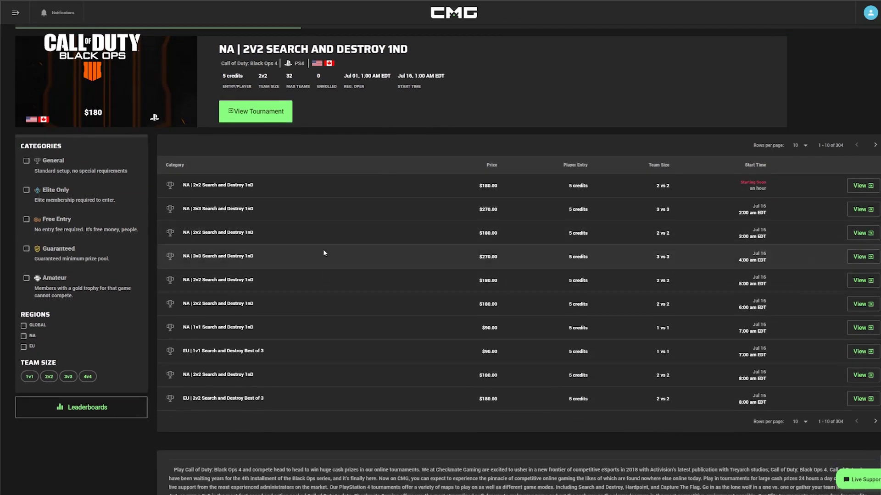
{"action": "left_click", "coordinate": [856, 210]}
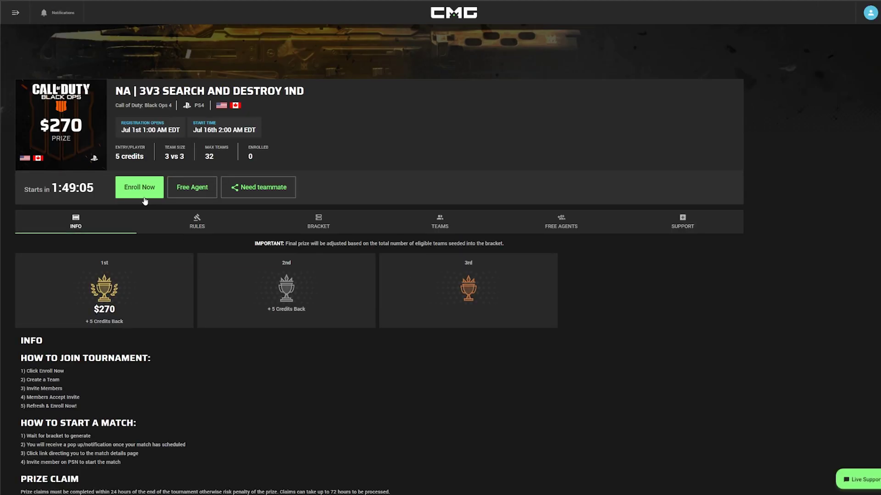
{"action": "left_click", "coordinate": [141, 188]}
Select team FantasticStarling7014 and continue to the roster pickup step.
{"action": "left_click", "coordinate": [334, 233]}
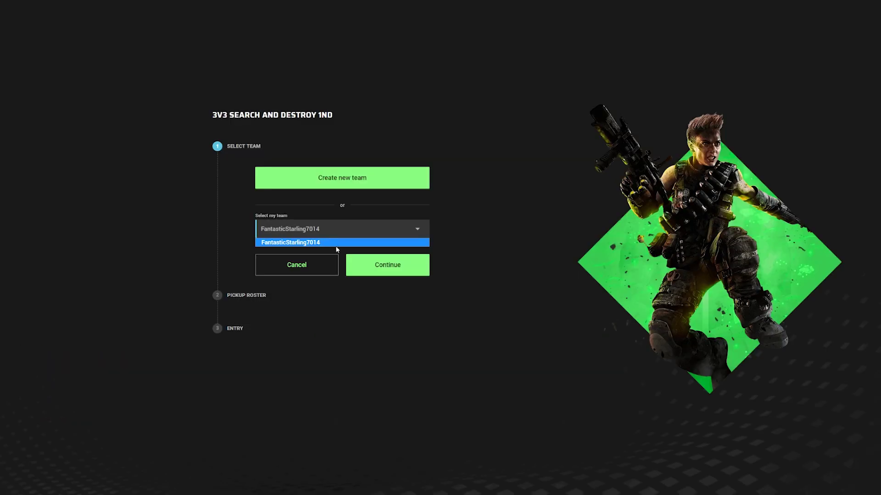
{"action": "left_click", "coordinate": [337, 228]}
{"action": "left_click", "coordinate": [391, 266]}
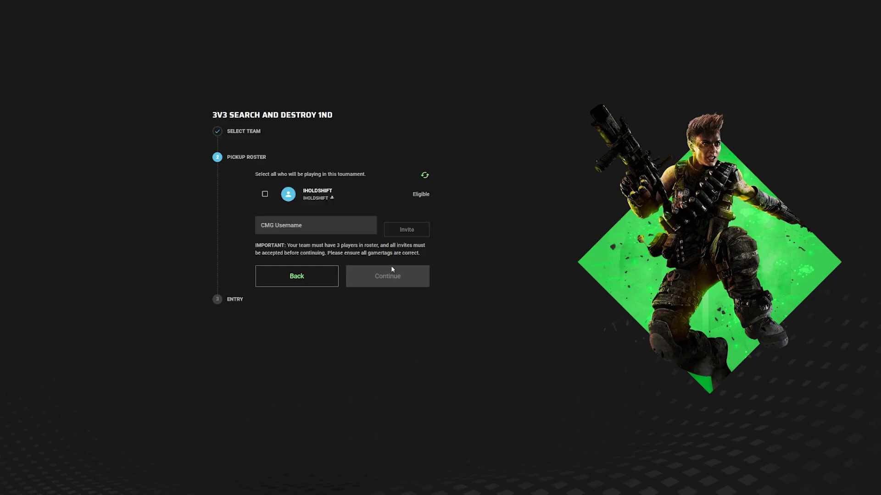